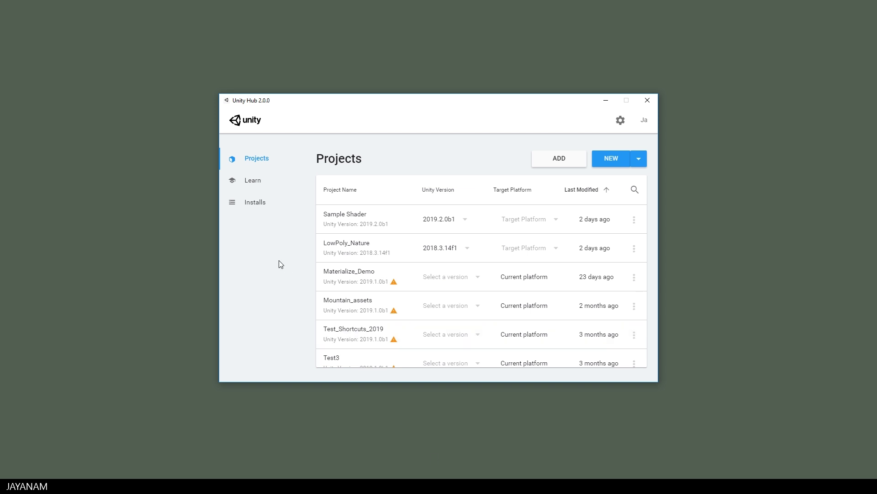
- Show the Unity Hub Installs page and inspect the 2019.2.0b1 and 2018.3.14f1 version cards
click(257, 202)
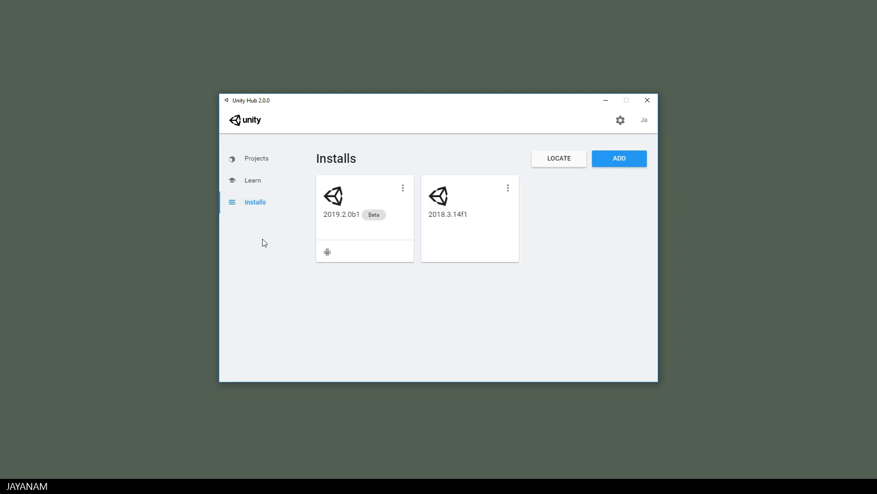
mouse_move(447, 215)
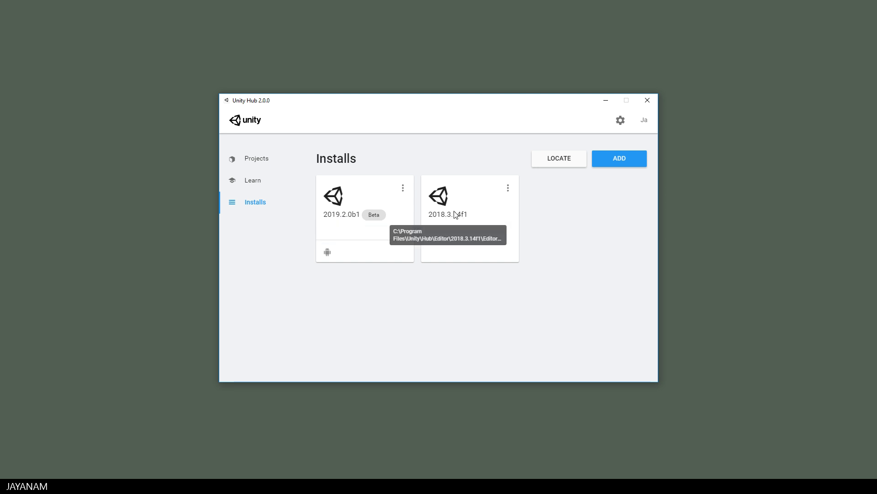
mouse_move(326, 251)
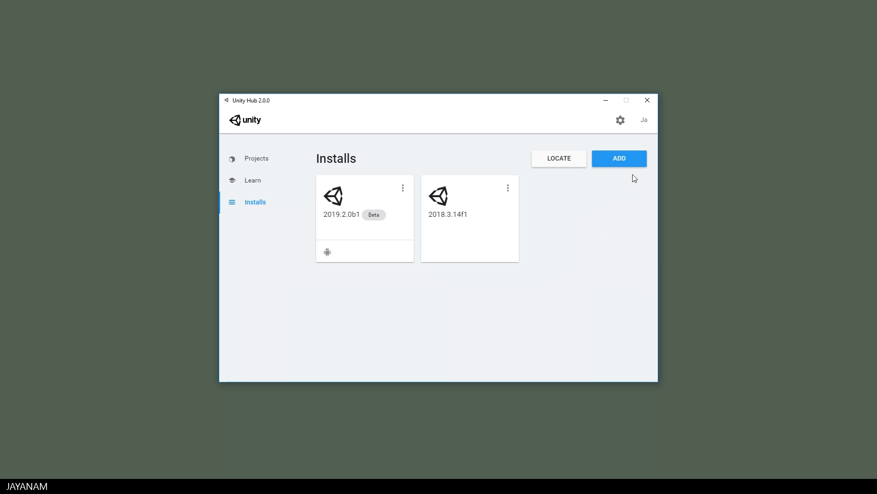
click(632, 159)
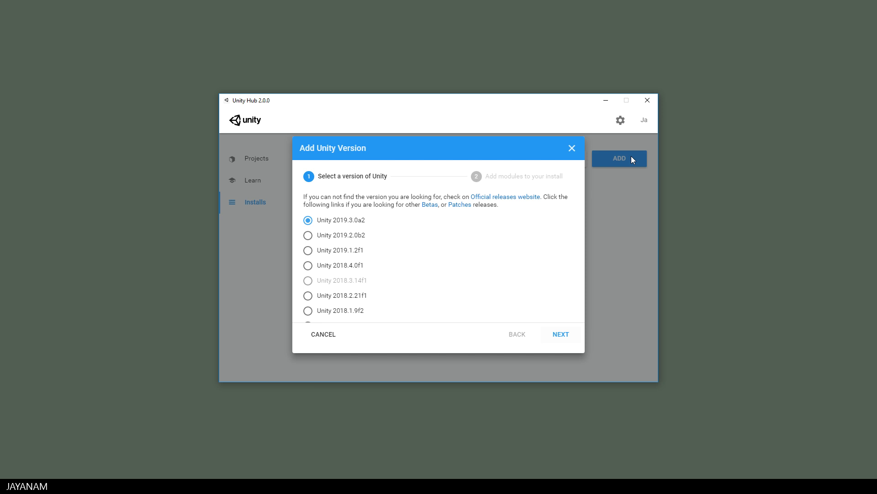
click(565, 337)
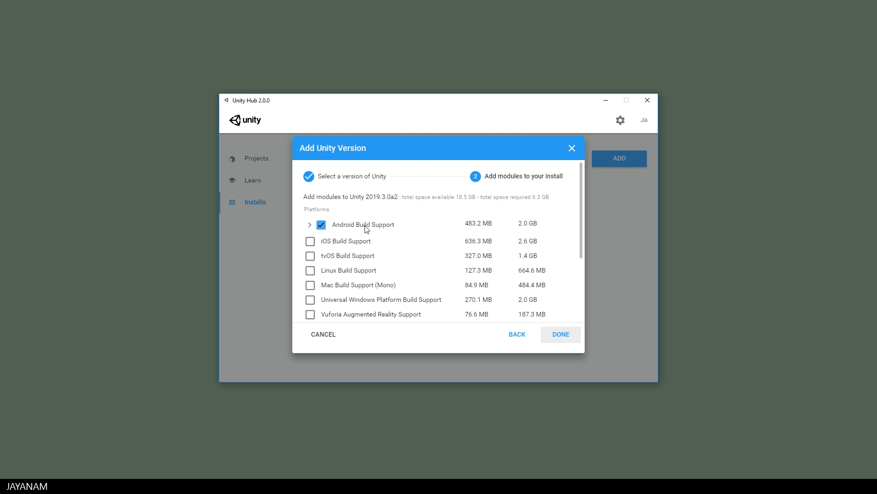
click(310, 225)
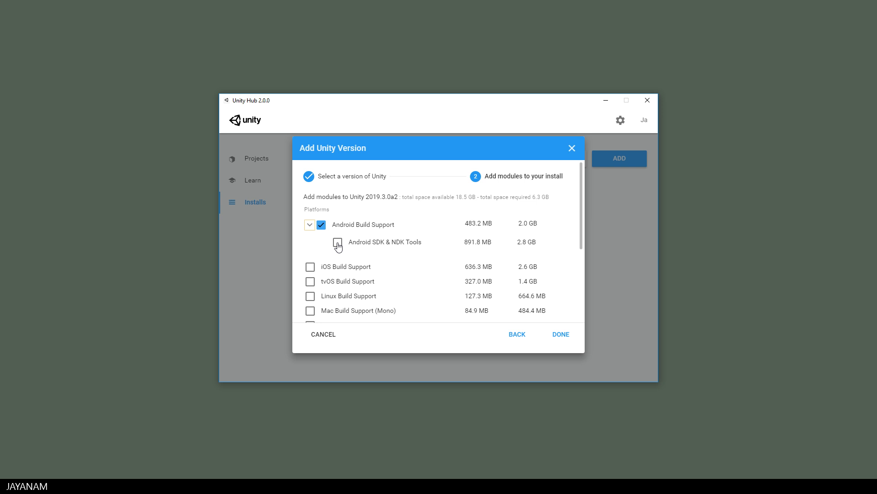
click(322, 334)
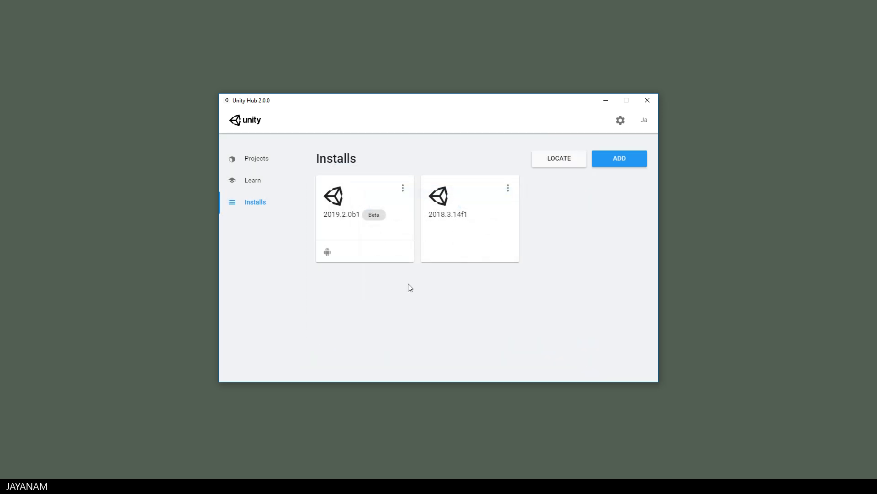
- Add the Android SDK & NDK Tools module to the 2019.2.0b1 install, accepting its license terms
click(403, 188)
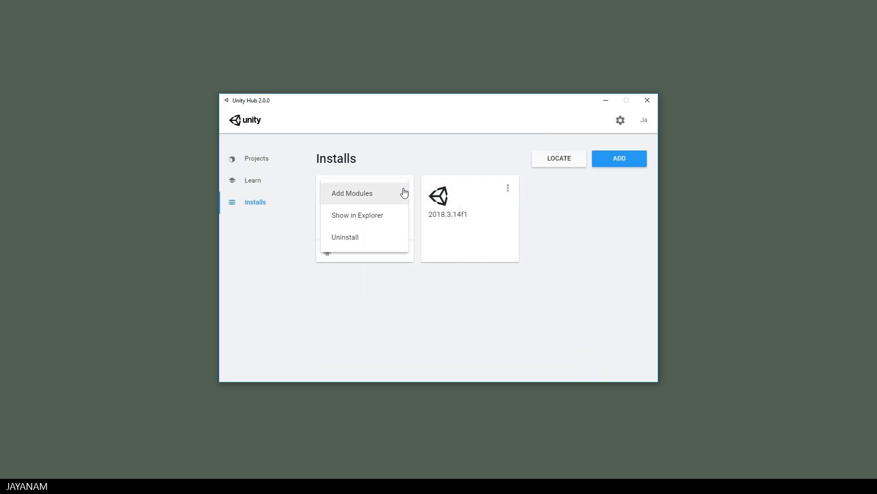
click(359, 195)
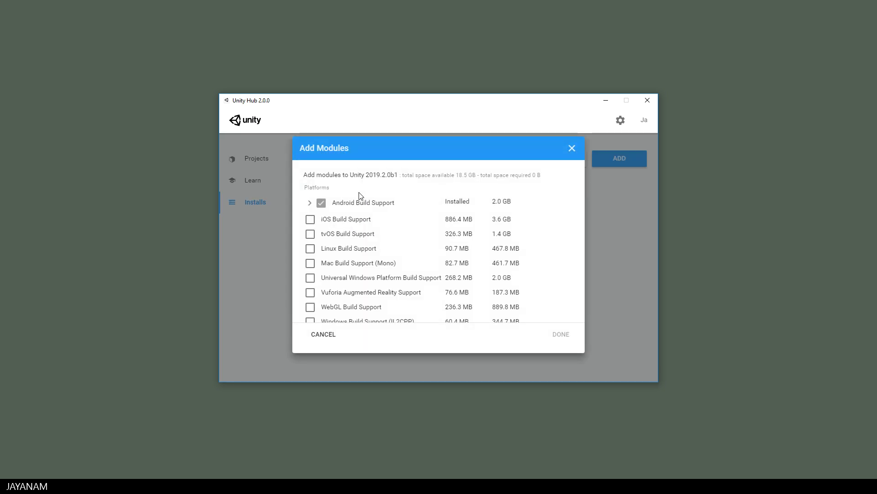
click(310, 204)
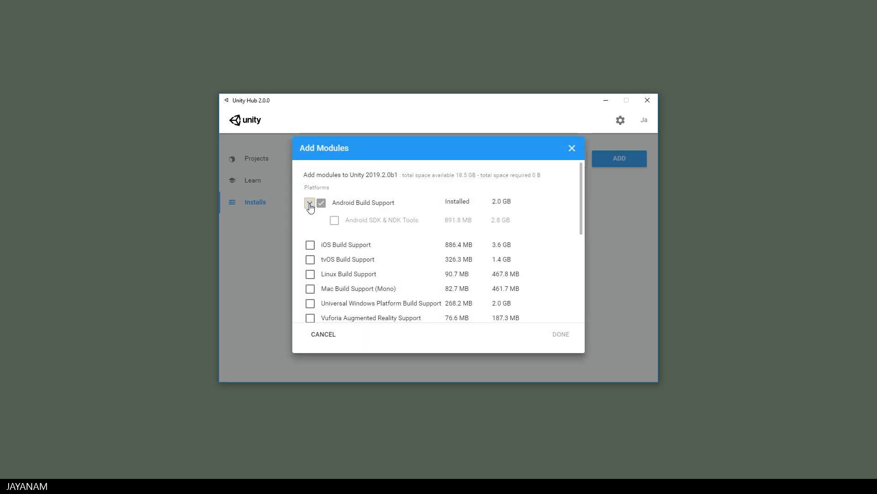
click(334, 220)
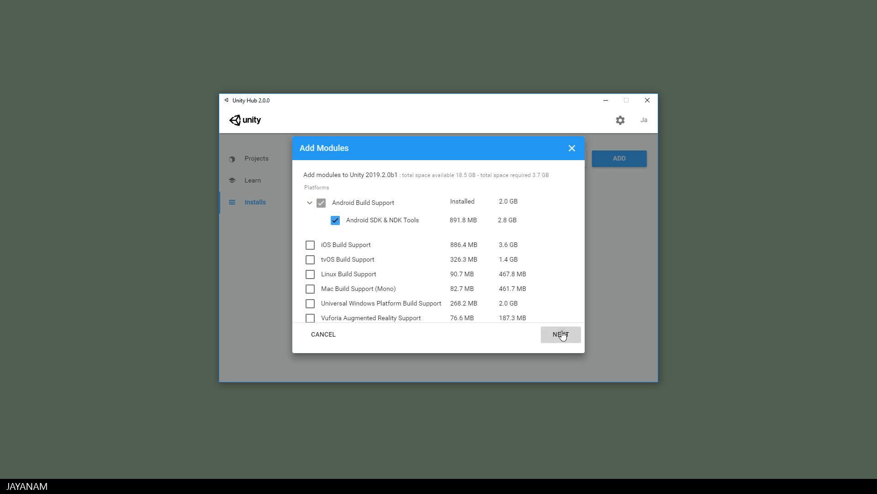
click(562, 335)
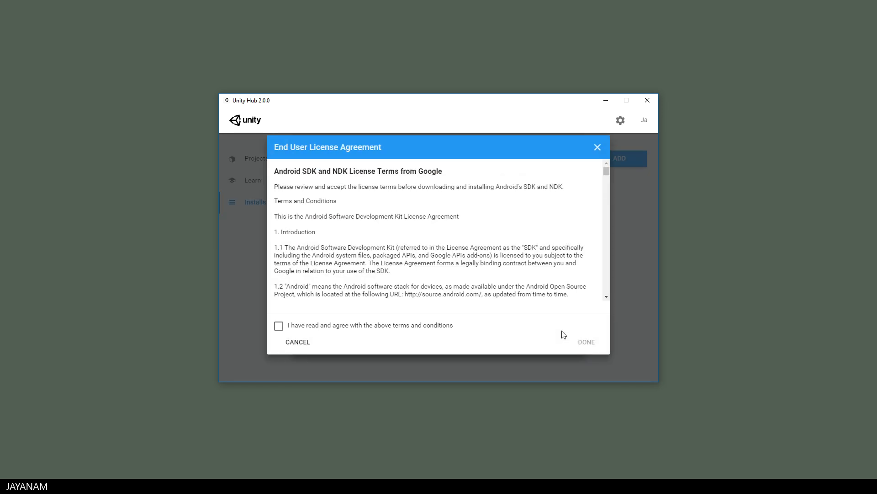
click(278, 327)
click(589, 343)
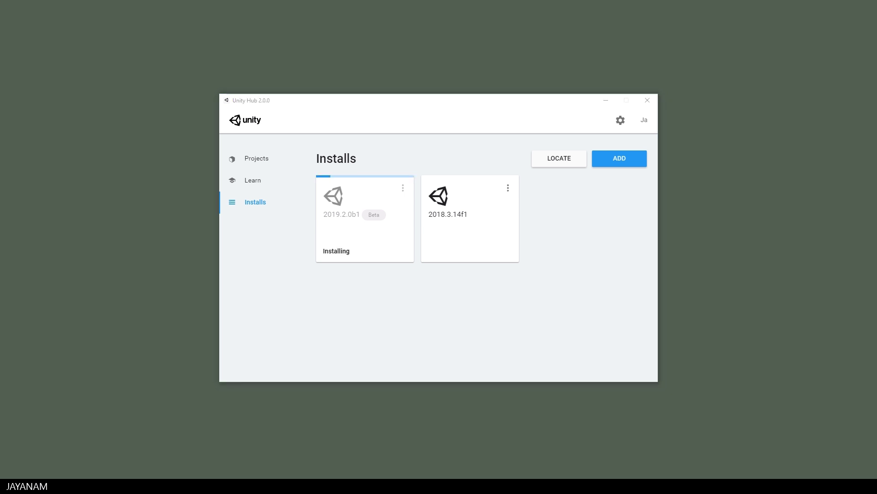
- Reopen the 2019.2.0b1 module list to confirm Android SDK & NDK Tools is installed
click(403, 188)
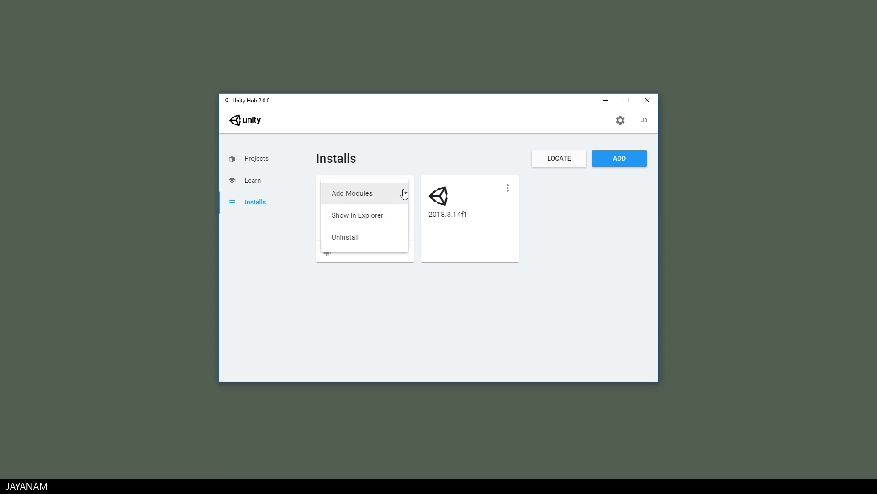
click(368, 195)
click(309, 203)
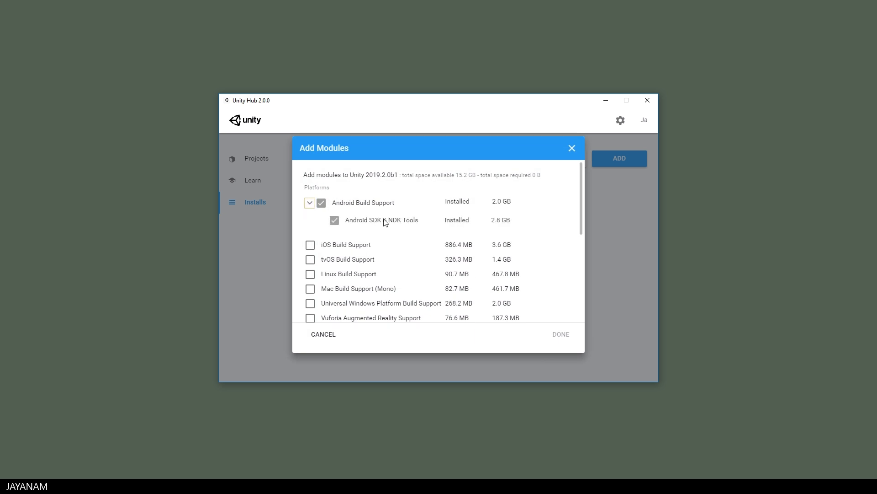
- Create a new 2019.2.0b1 project named Test_Android from the Lightweight RP template
click(572, 149)
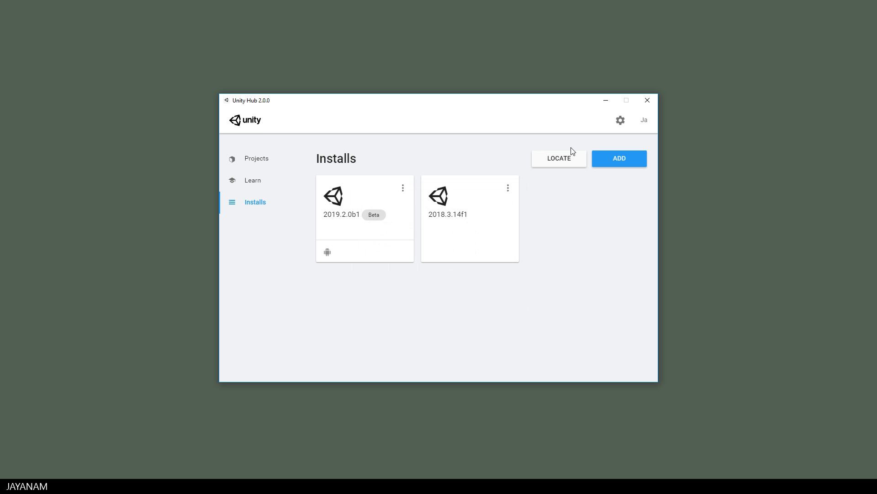
click(267, 158)
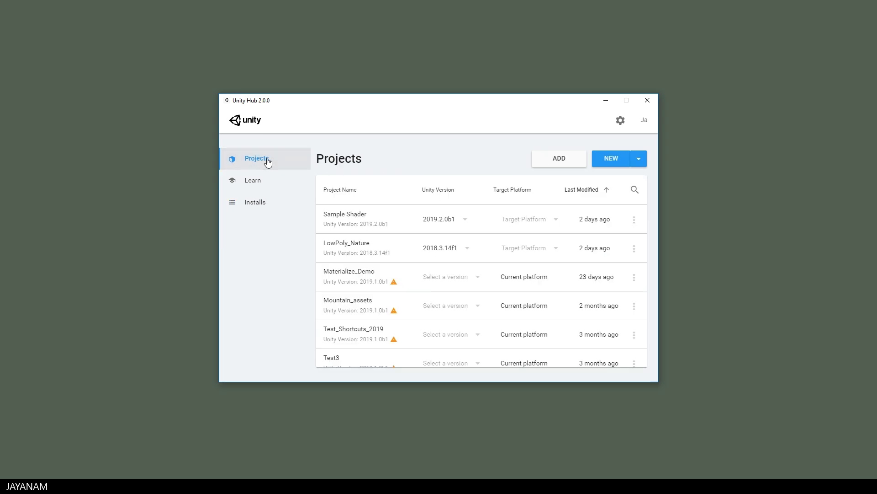
click(616, 161)
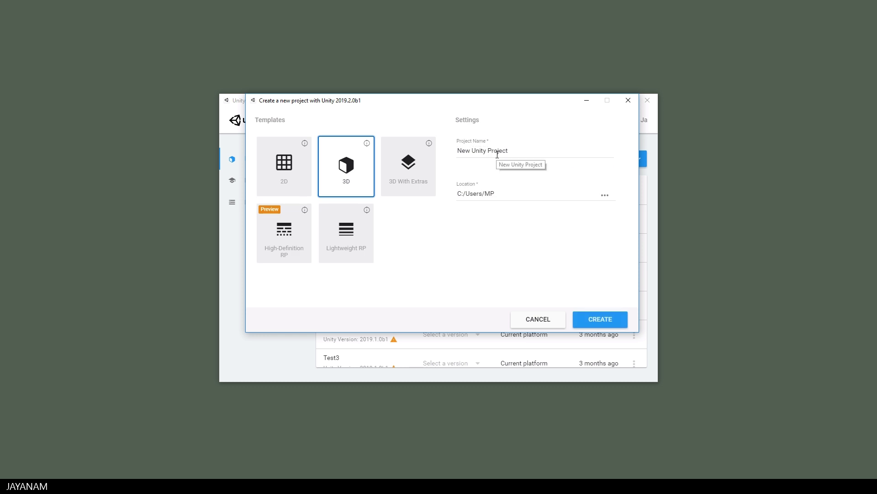
click(494, 151)
text(Test_Android)
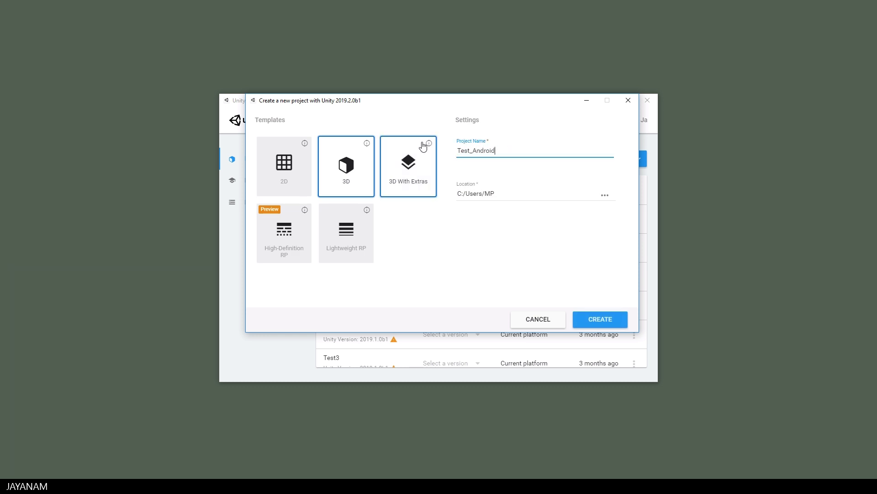
click(348, 233)
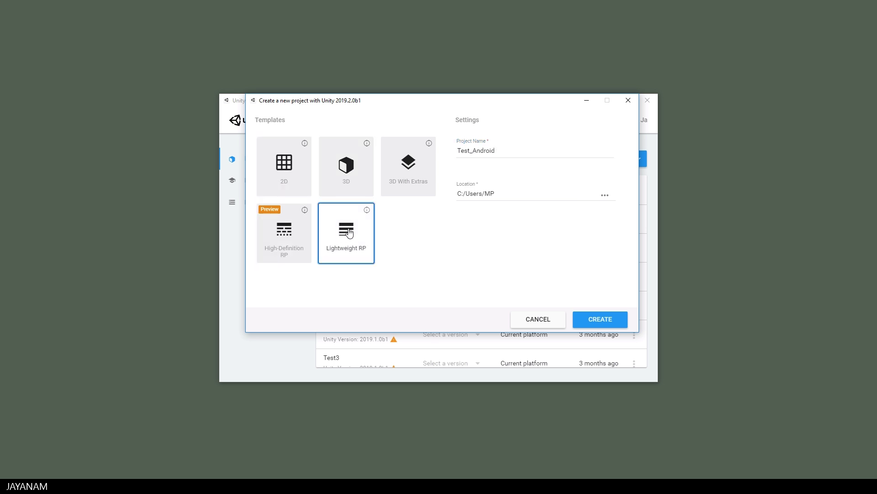
click(605, 321)
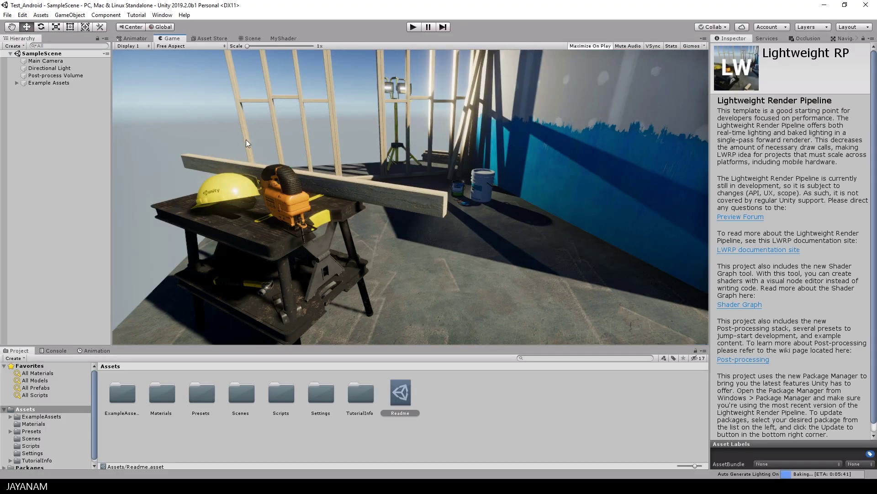
- Zoom the Scene view and align the Main Camera to it with Ctrl+Shift+F
scroll(423, 230, up, 3)
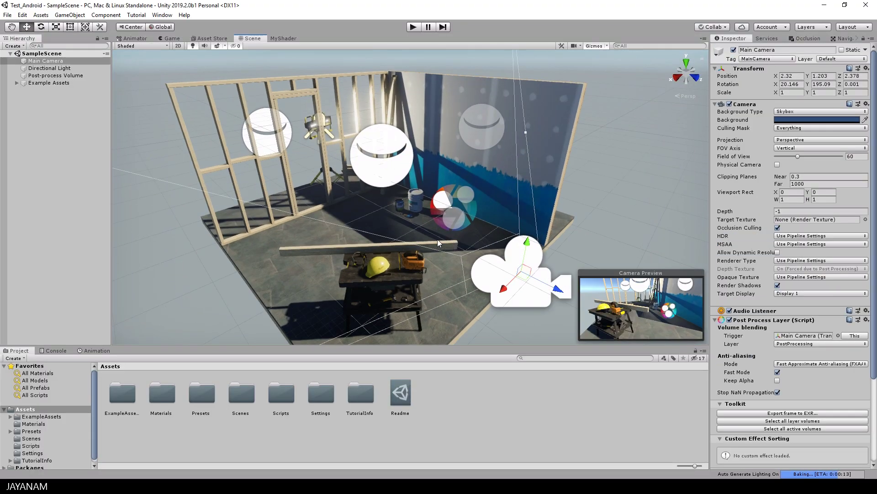
key(ctrl+shift+f)
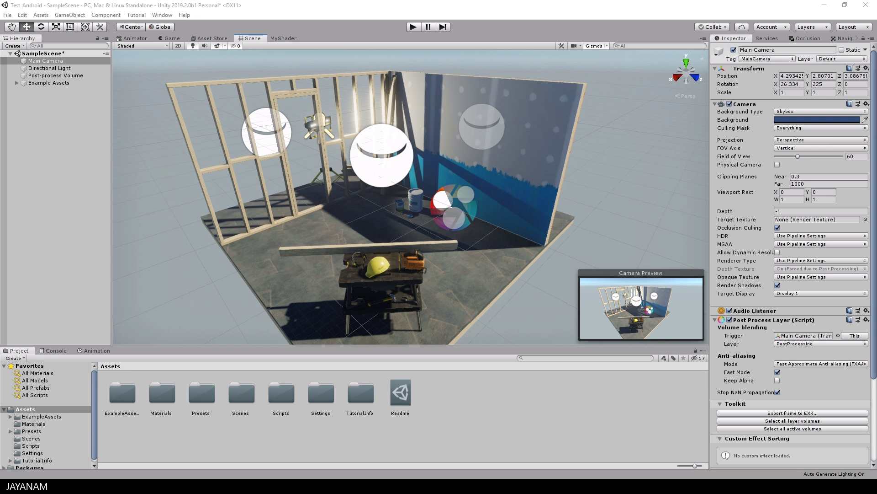
- In Preferences > External Tools, toggle 'Android SDK Tools Installed with Unity' off and back on
click(22, 15)
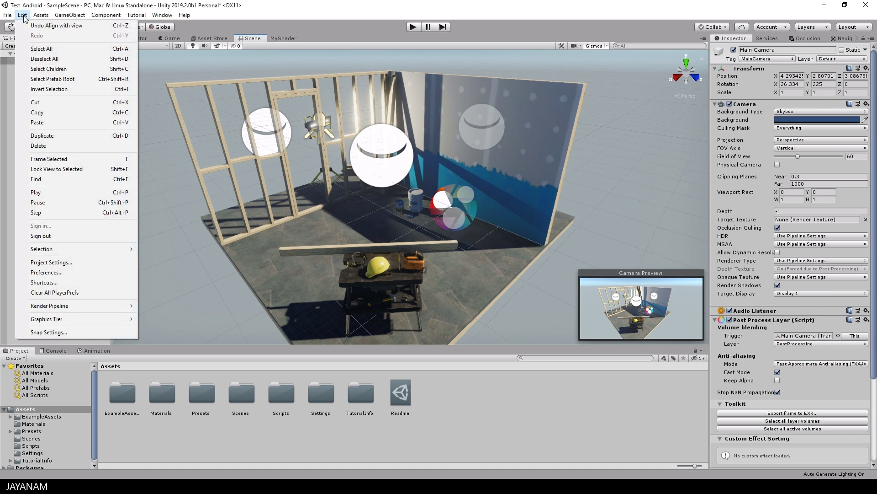
click(61, 272)
click(196, 139)
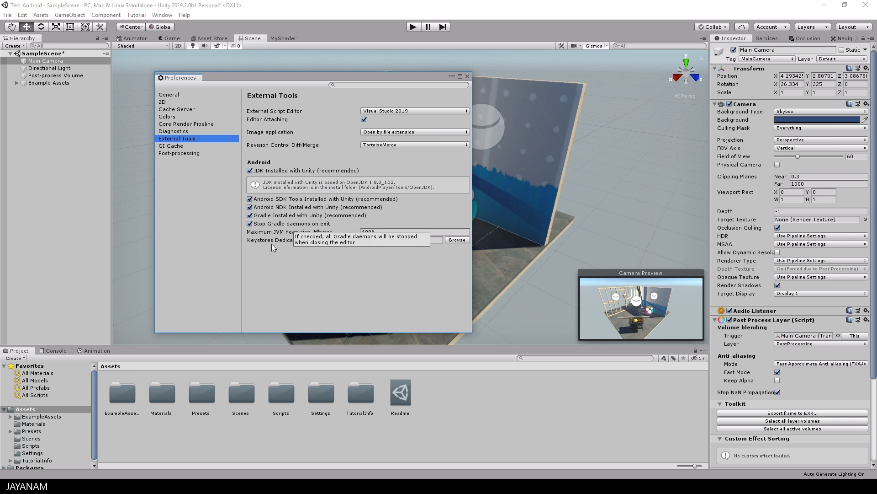
click(277, 199)
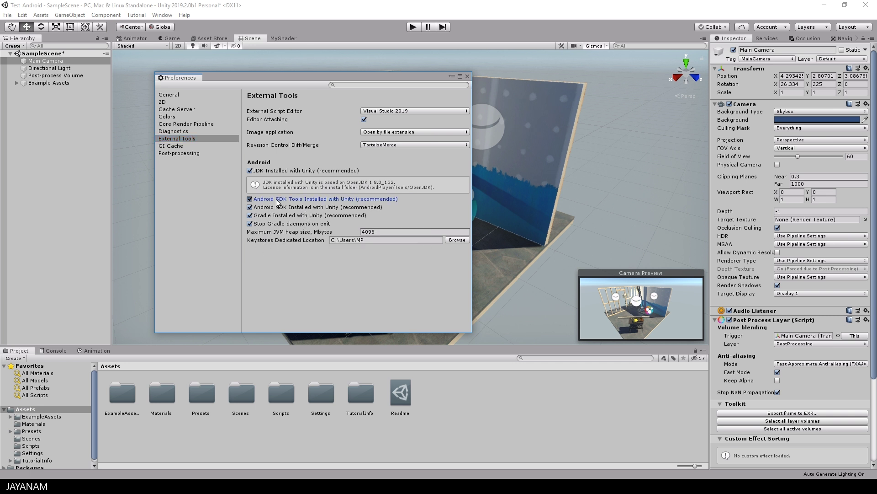
click(278, 201)
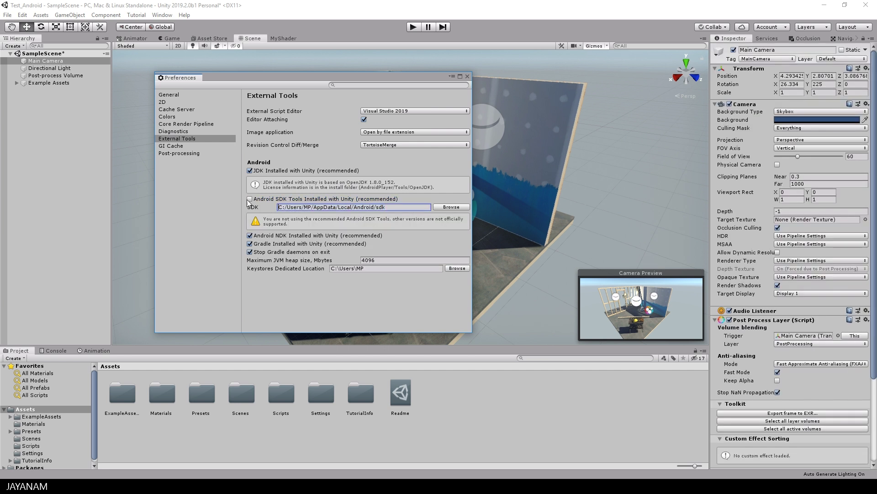
click(323, 202)
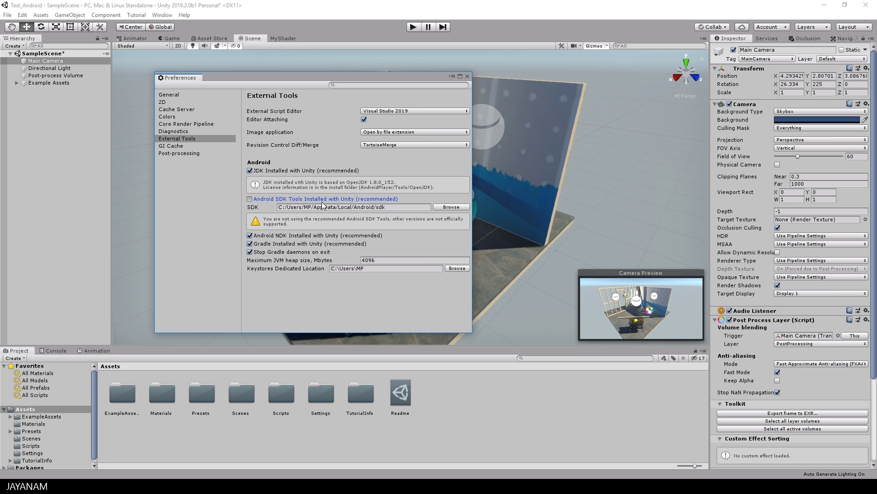
click(322, 202)
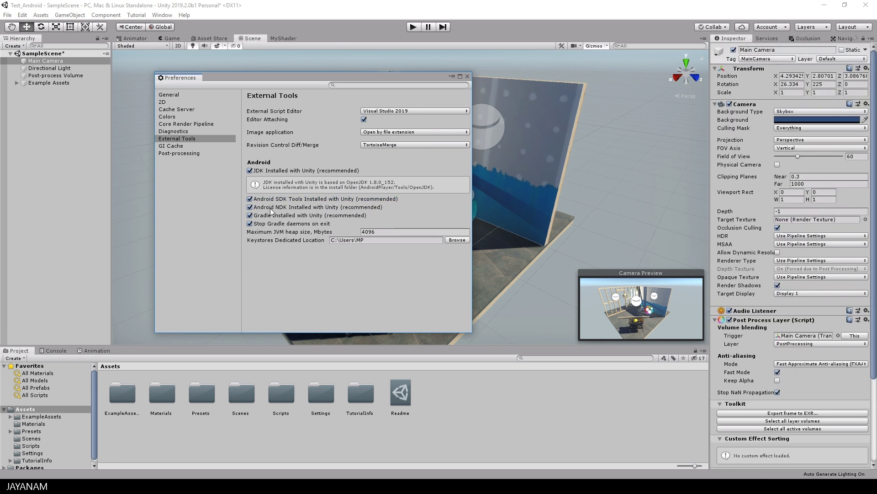
- Close Preferences and switch the build platform to Android in Build Settings
click(467, 76)
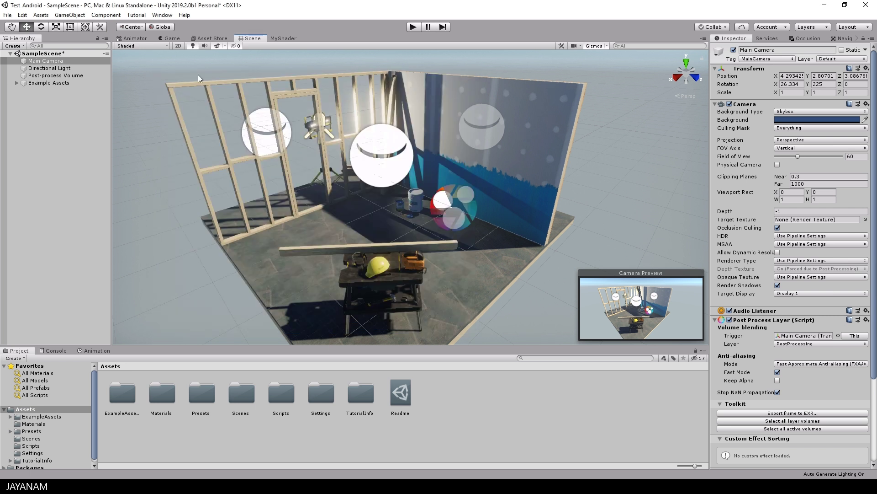
click(9, 15)
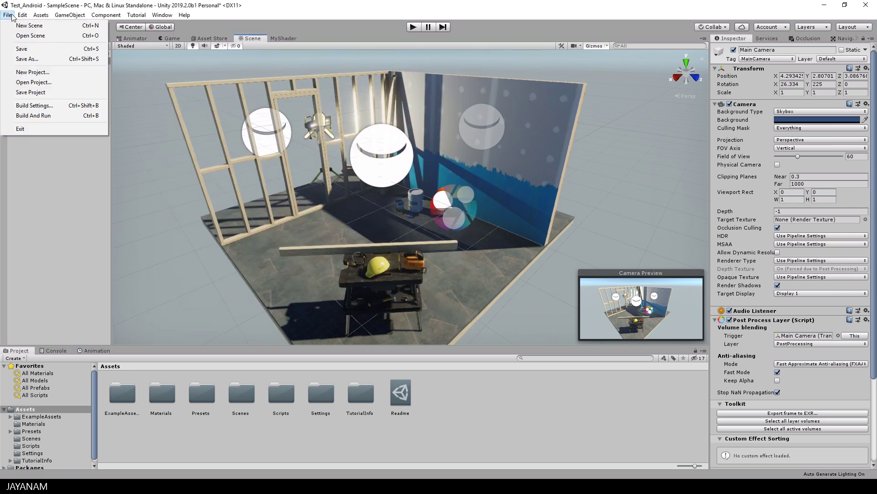
click(39, 108)
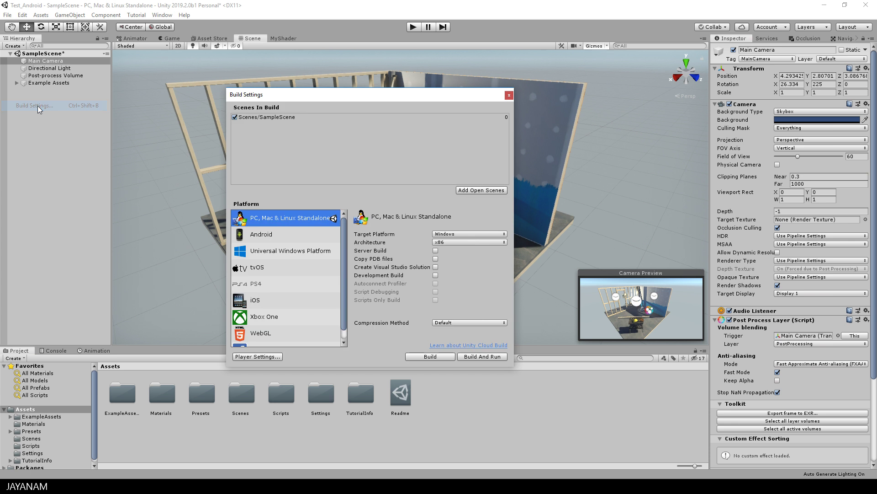
click(263, 236)
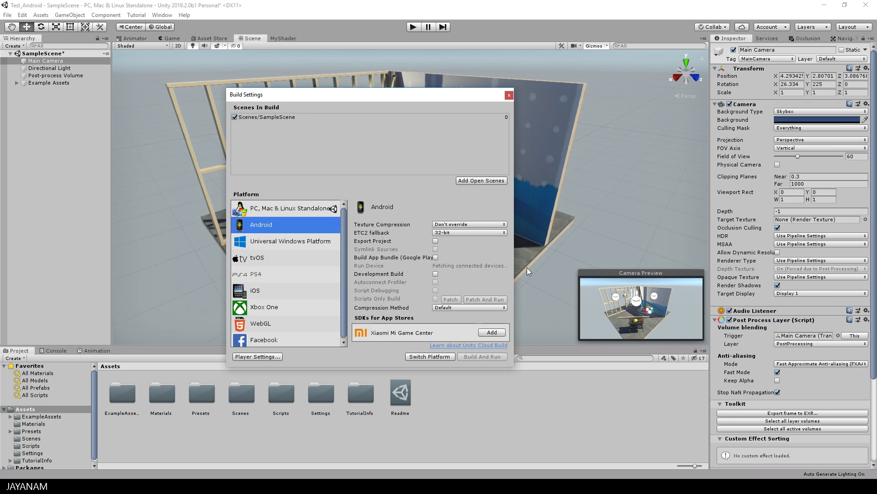
drag(516, 265, 559, 265)
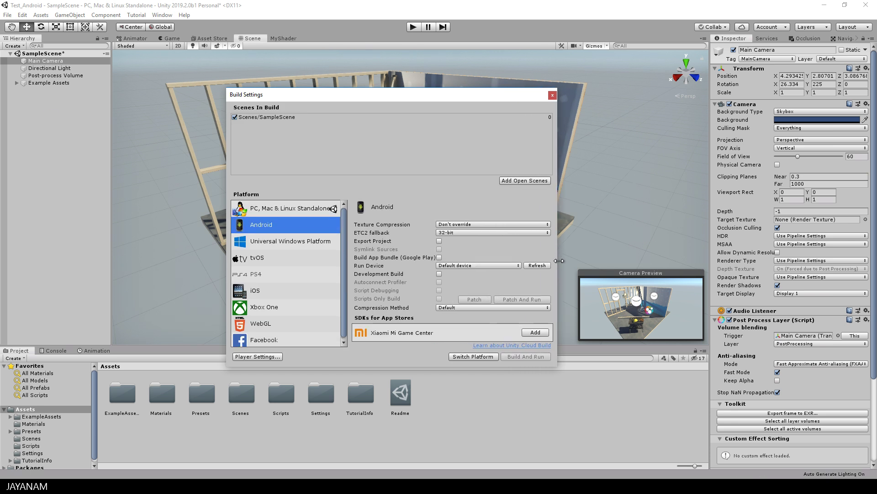
click(448, 267)
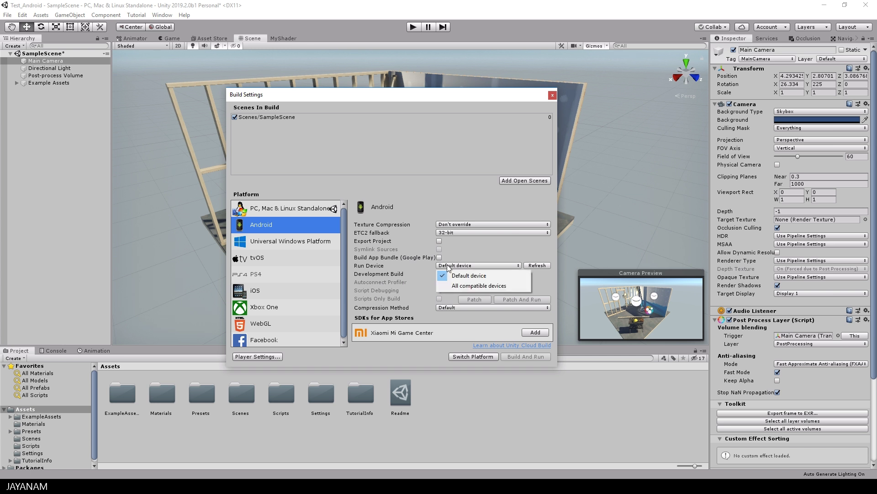
click(449, 267)
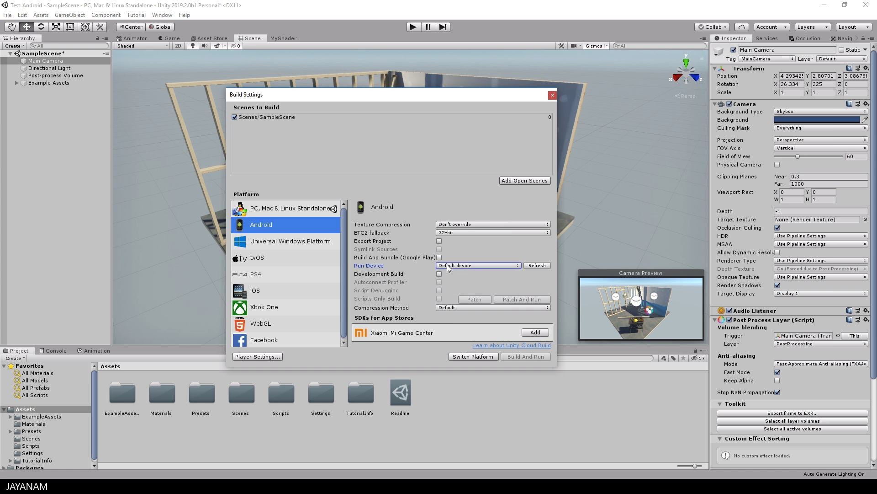
click(483, 358)
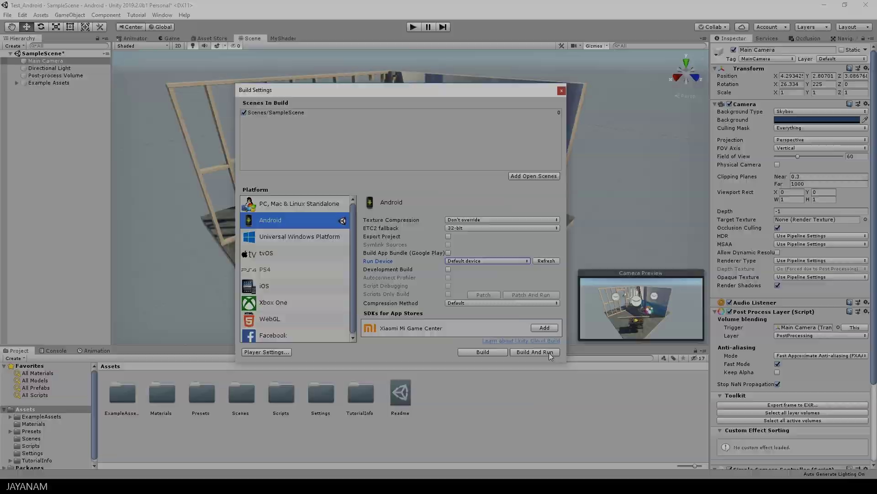
- Build and run the project, saving the APK as test_Andoid
click(543, 352)
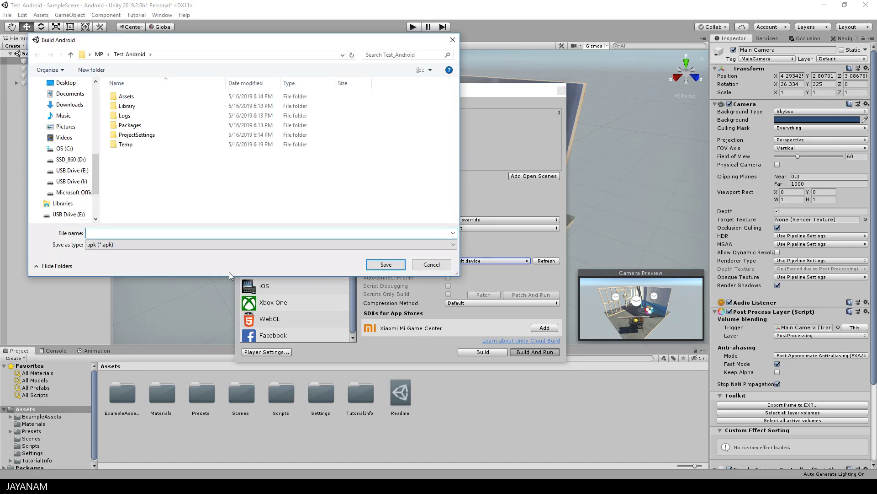
text(test)
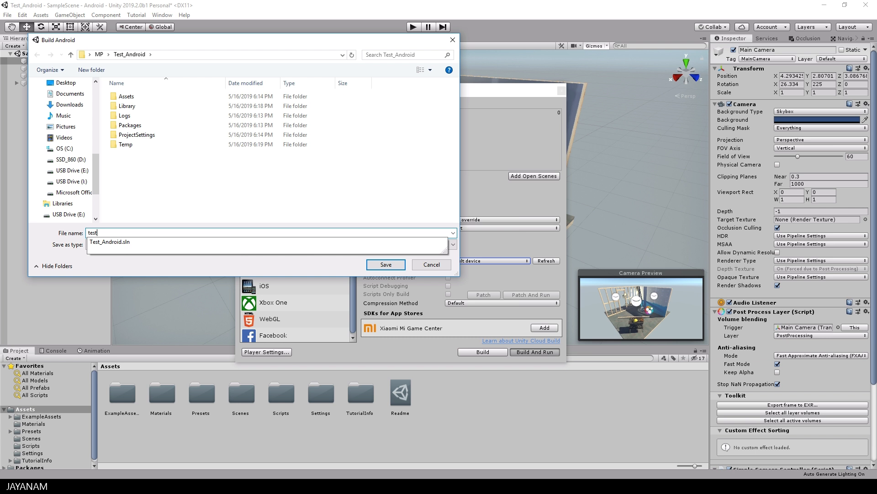
text(_Andoid)
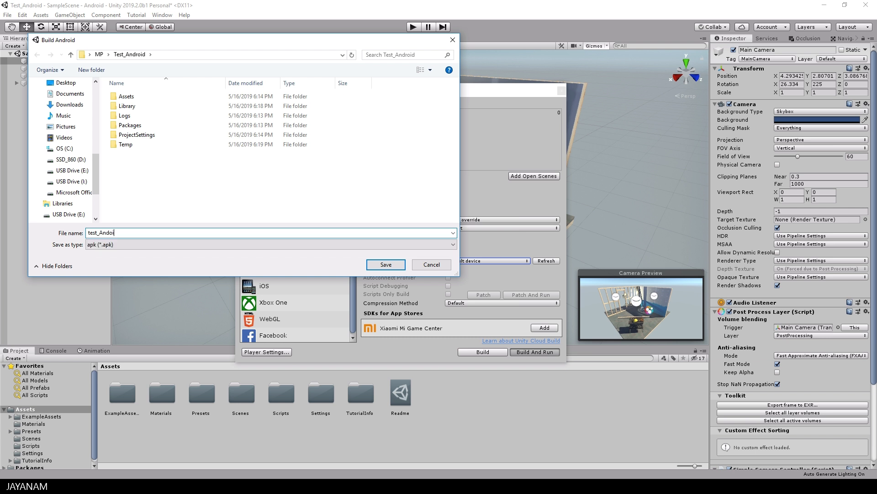
click(387, 265)
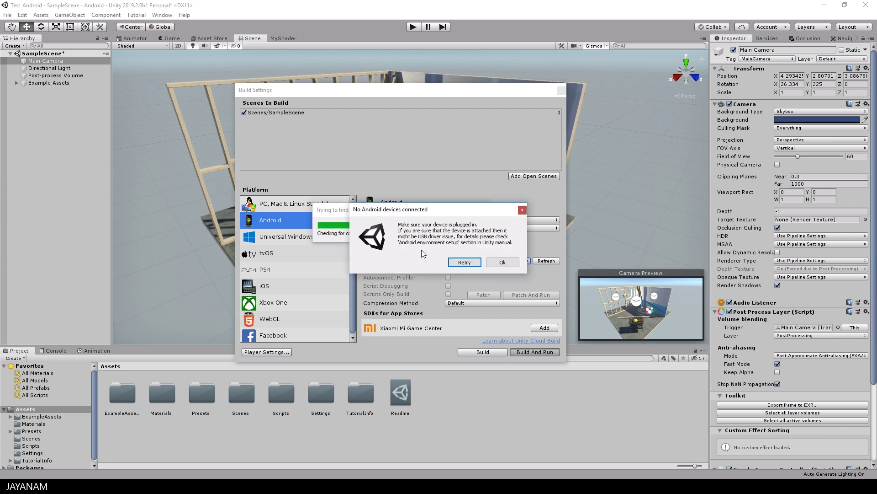
- Dismiss the no-devices warning, refresh devices and choose Samsung SM A520F as Run Device
click(501, 262)
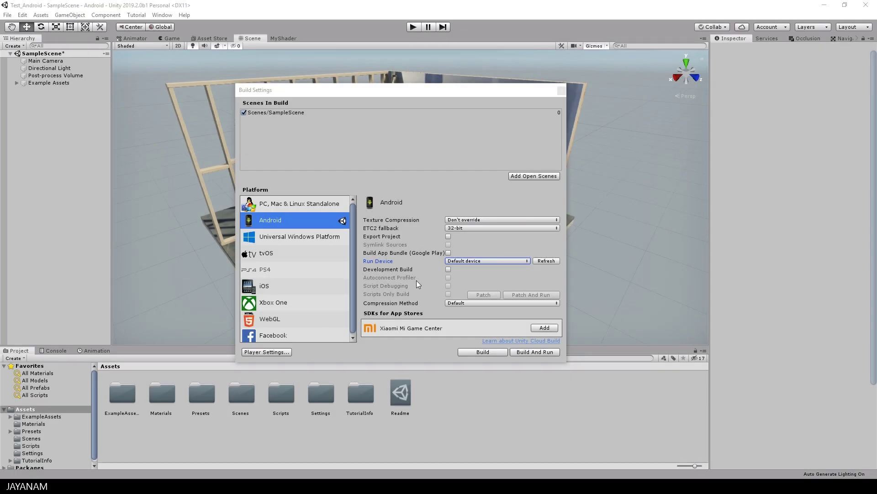
click(486, 260)
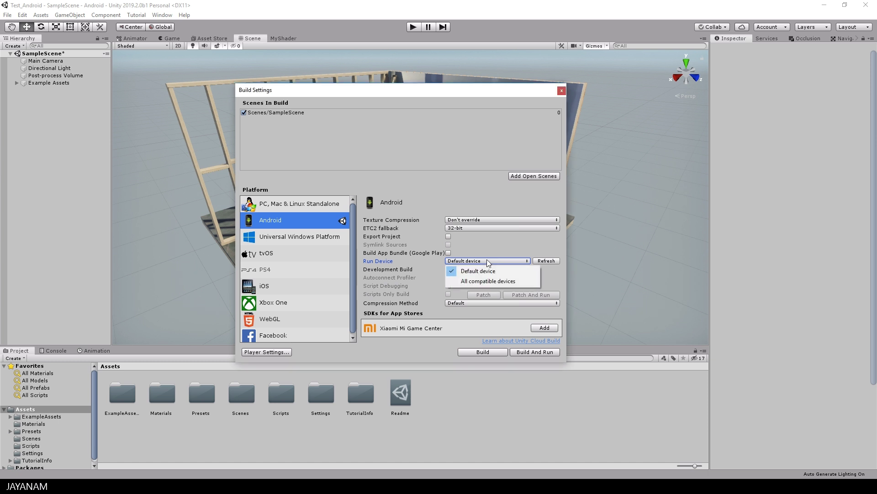
click(523, 244)
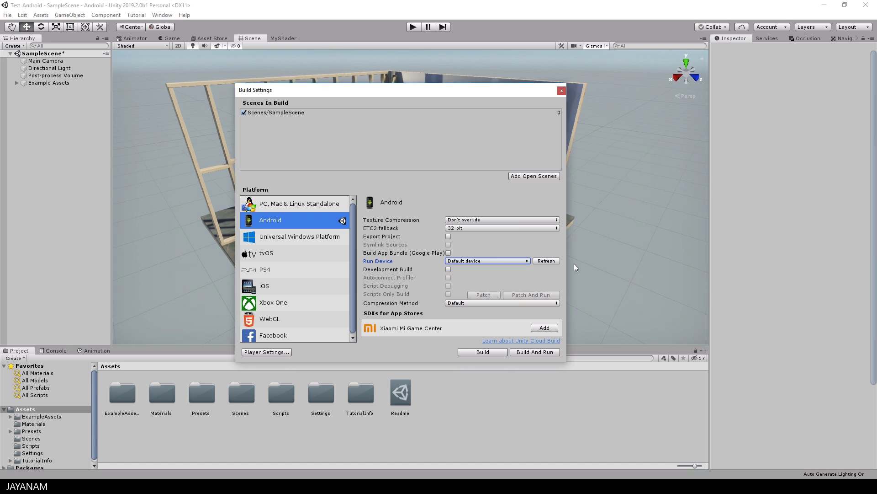
click(555, 259)
click(501, 259)
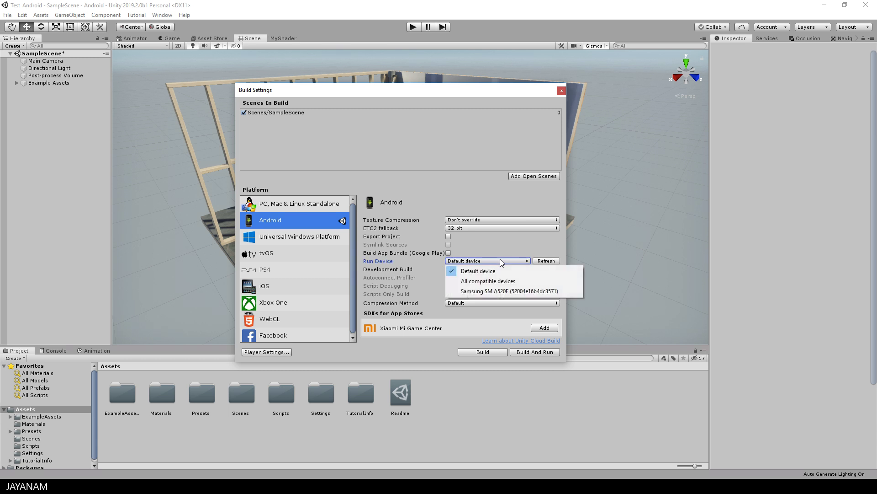
click(500, 292)
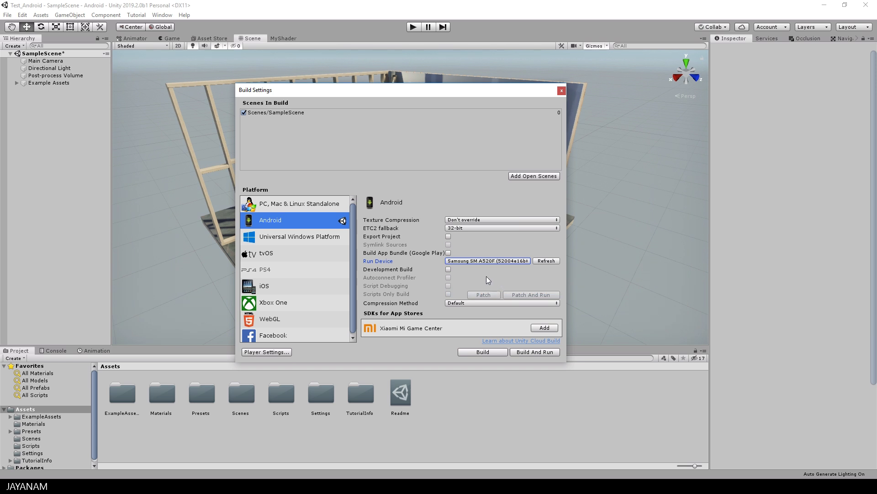
- Enable Development Build and build and run again, replacing the existing test_Andoid.apk
click(449, 269)
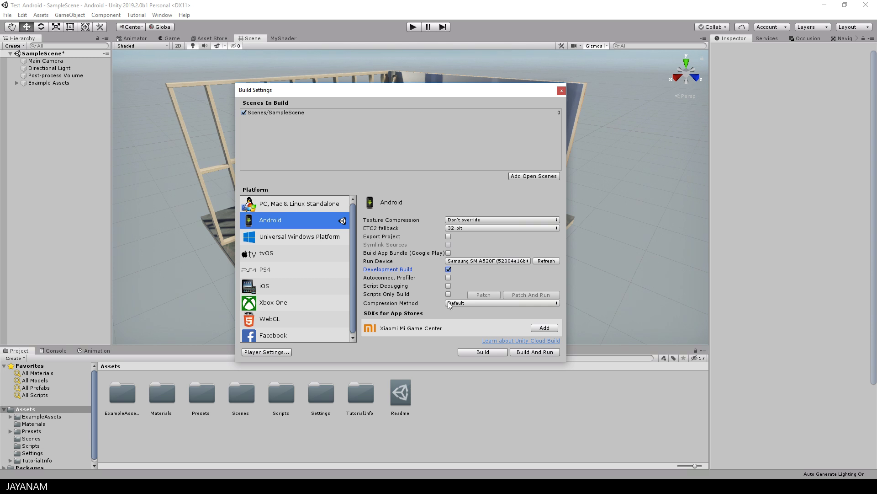
click(550, 353)
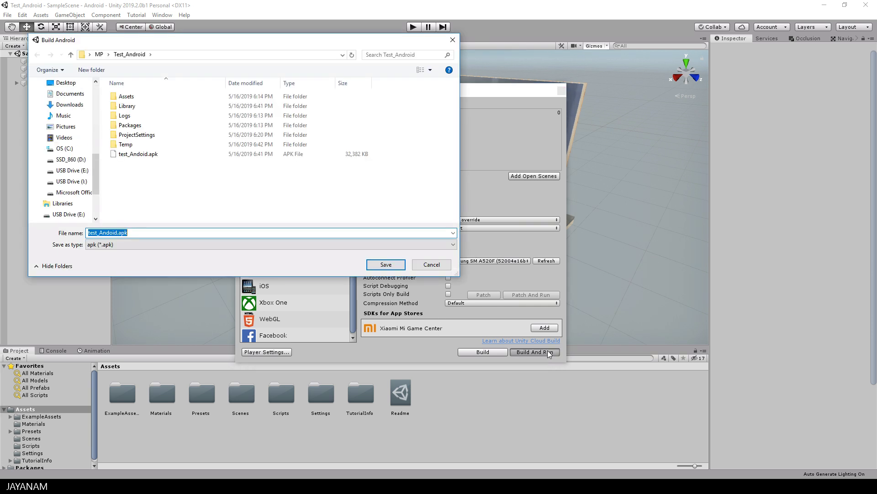
click(148, 157)
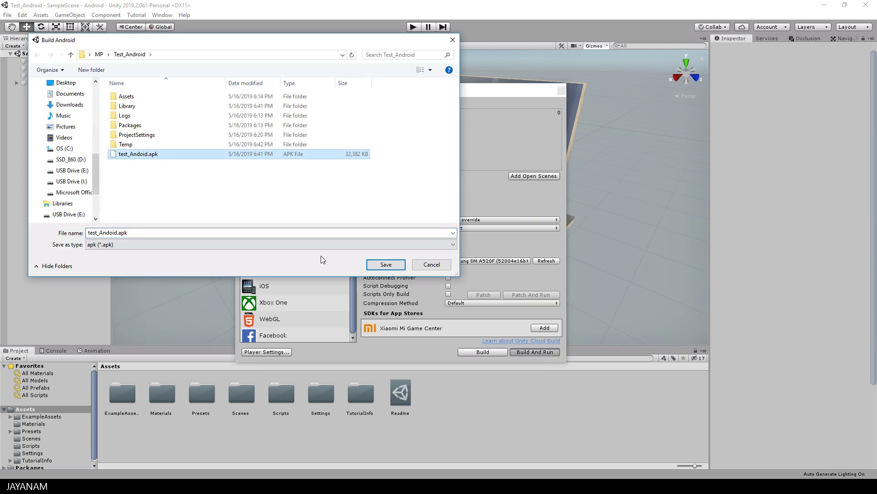
click(392, 266)
click(460, 244)
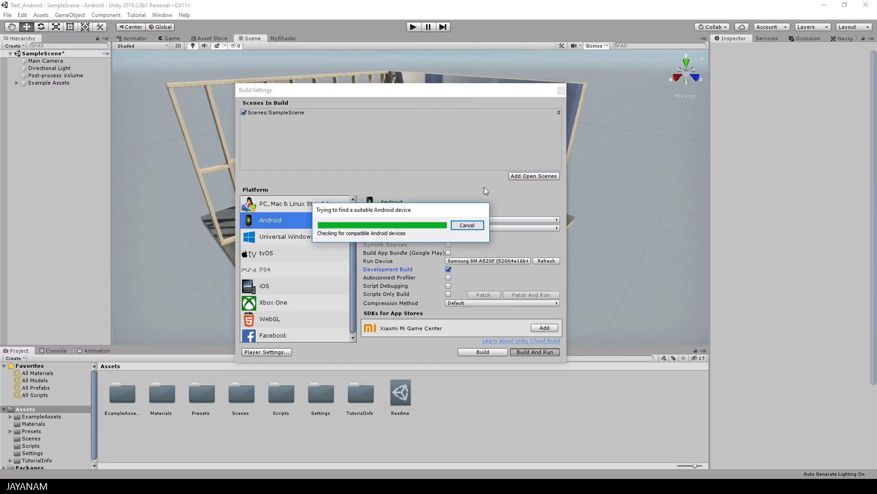